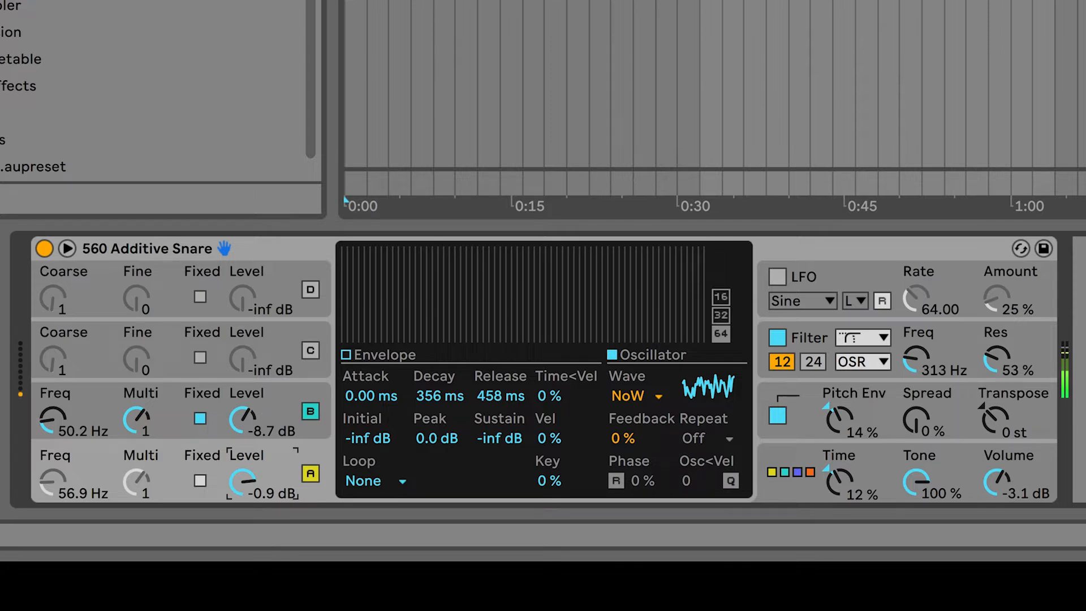
Try the global Time at 0 %, -50 % and 53 %, and set it back to 12 %
click(840, 482)
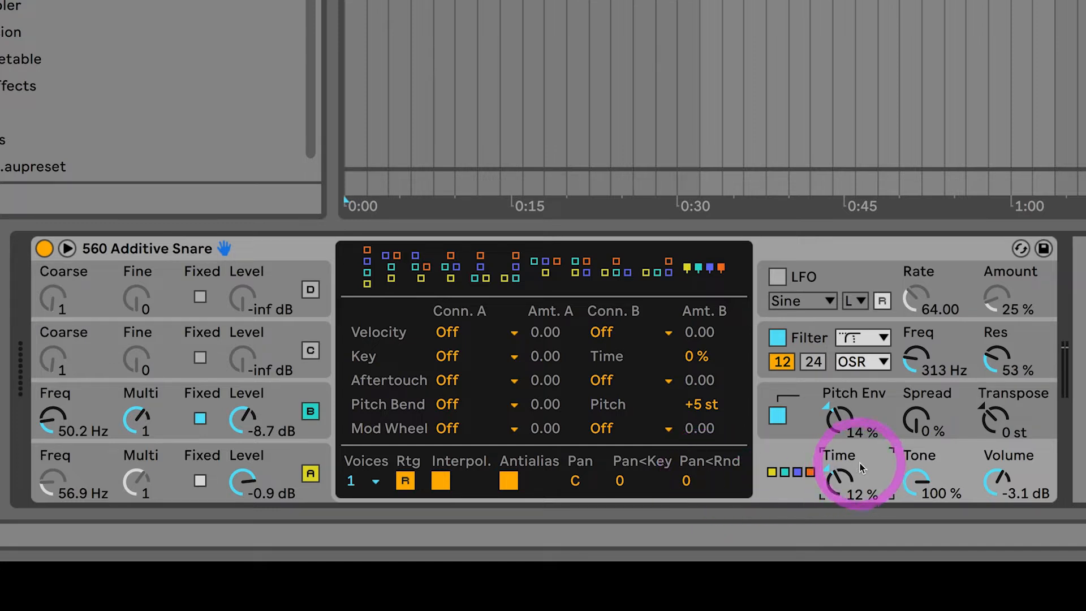
double_click(839, 483)
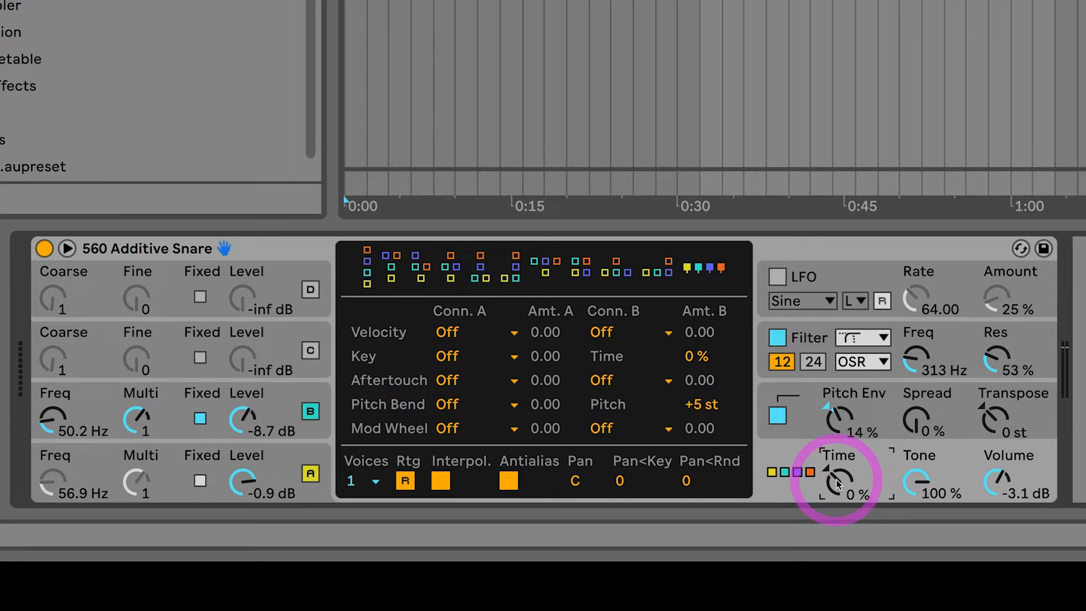
drag(838, 483, 838, 521)
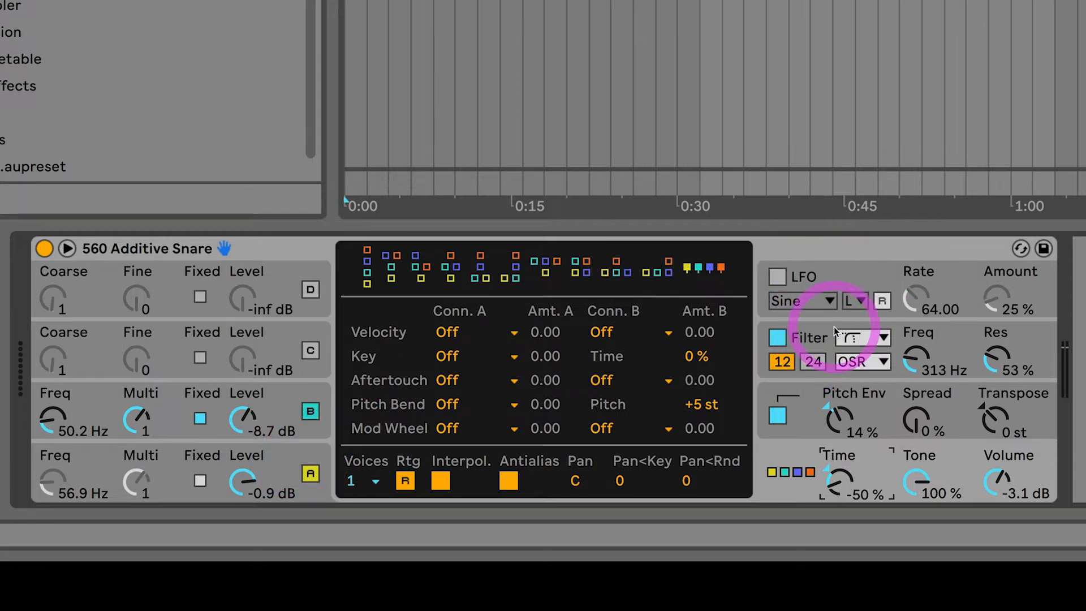
click(819, 328)
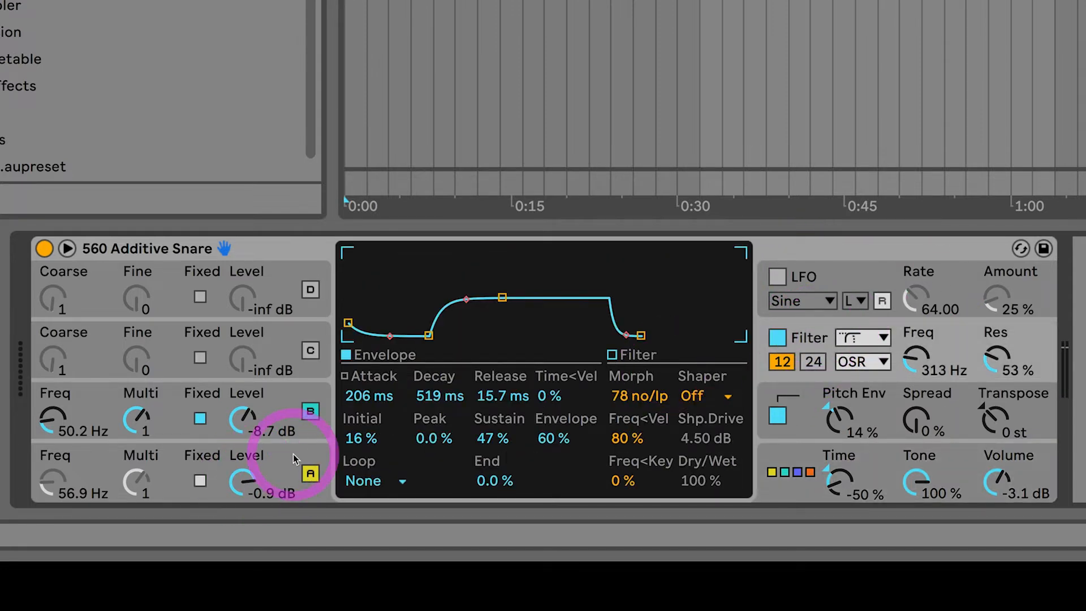
click(310, 350)
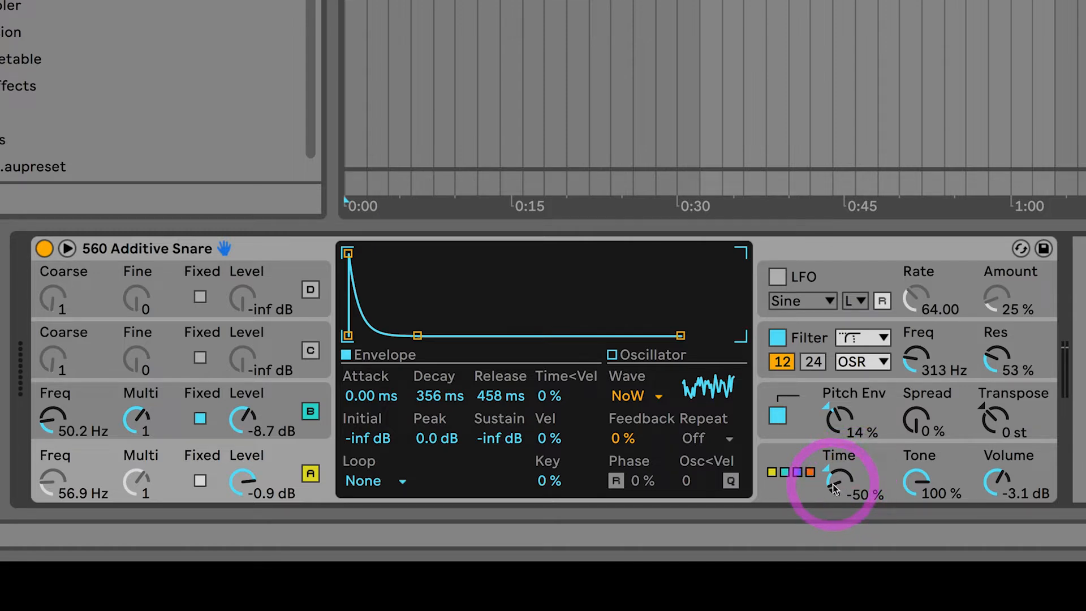
mouse_move(835, 487)
mouse_down()
mouse_move(832, 465)
mouse_move(836, 487)
mouse_move(841, 479)
mouse_up()
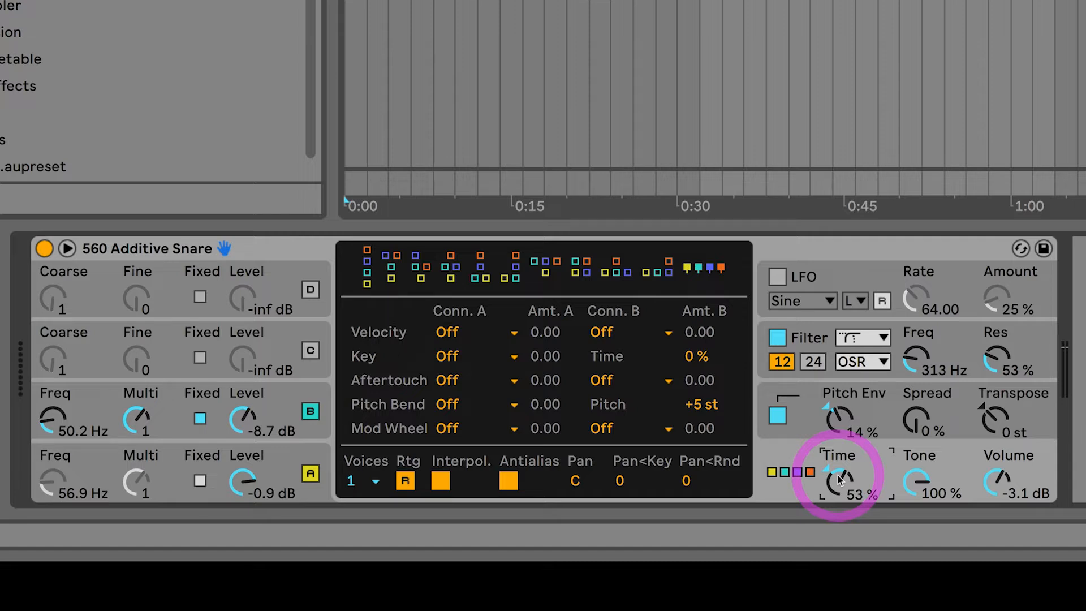
mouse_move(839, 479)
mouse_down()
mouse_move(858, 470)
mouse_move(847, 479)
mouse_up()
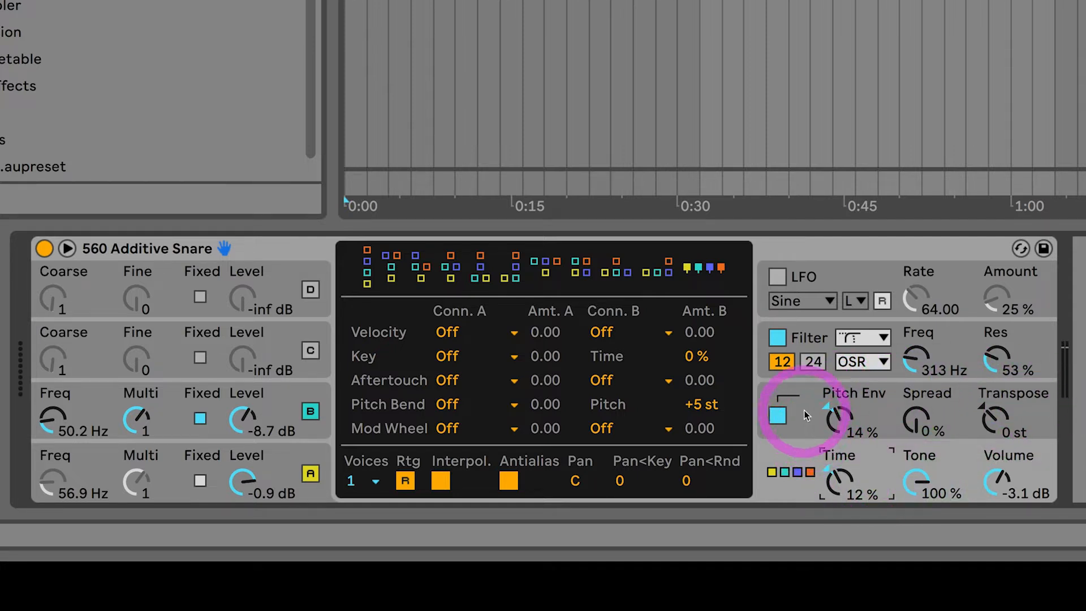
Compare the filter's envelope with the envelopes of oscillators A and B, including oscillator A's initial level
click(820, 333)
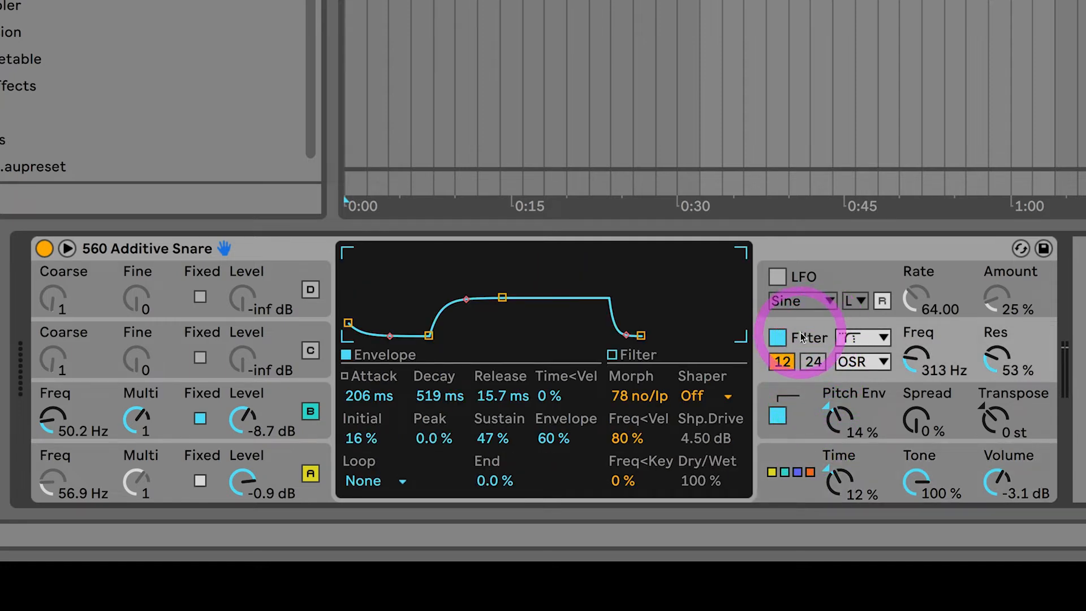
click(293, 460)
click(290, 415)
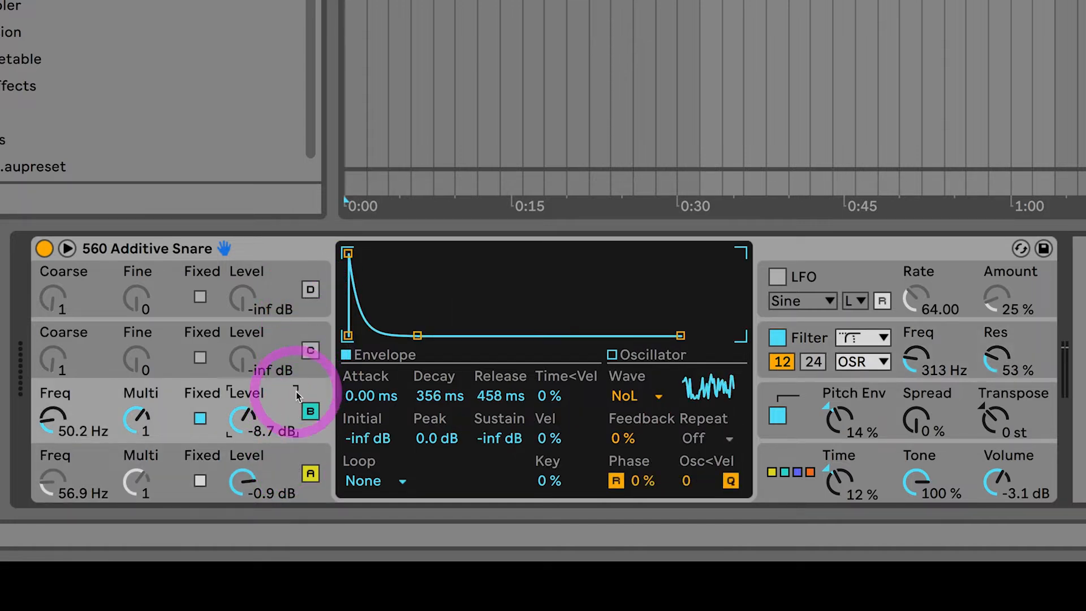
click(287, 455)
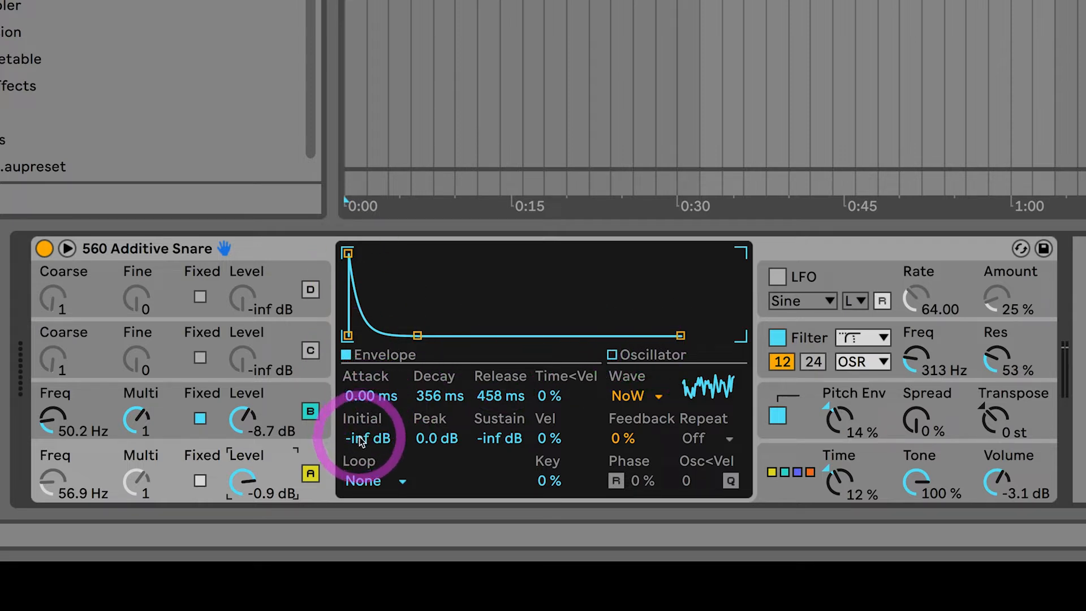
mouse_move(360, 441)
mouse_down()
mouse_move(360, 424)
mouse_move(361, 453)
mouse_up()
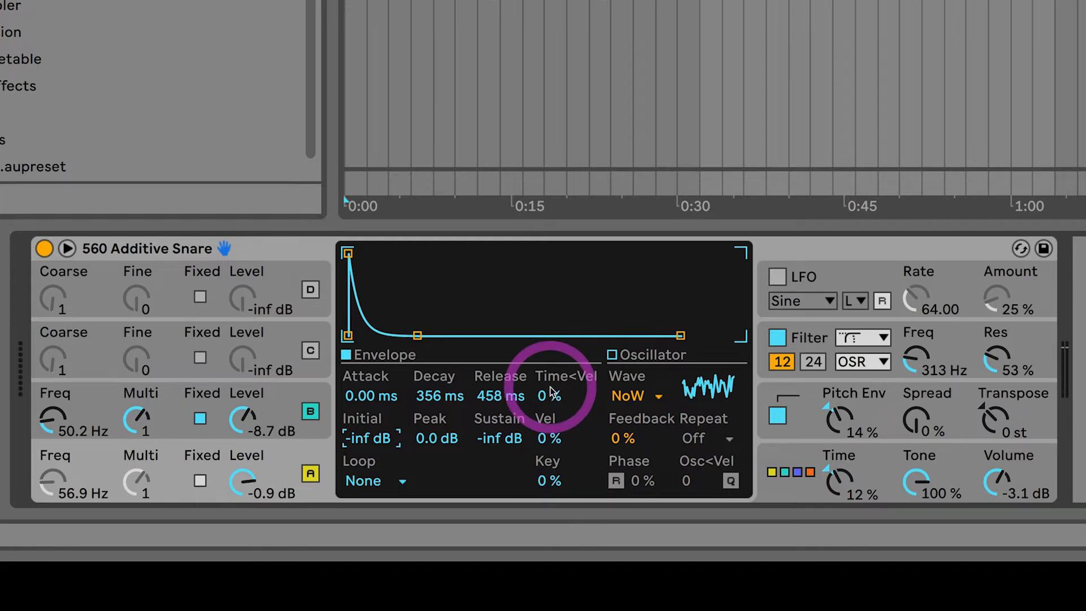
Choose Noise White as oscillator A's waveform and set its frequency to 65.9 Hz
click(637, 398)
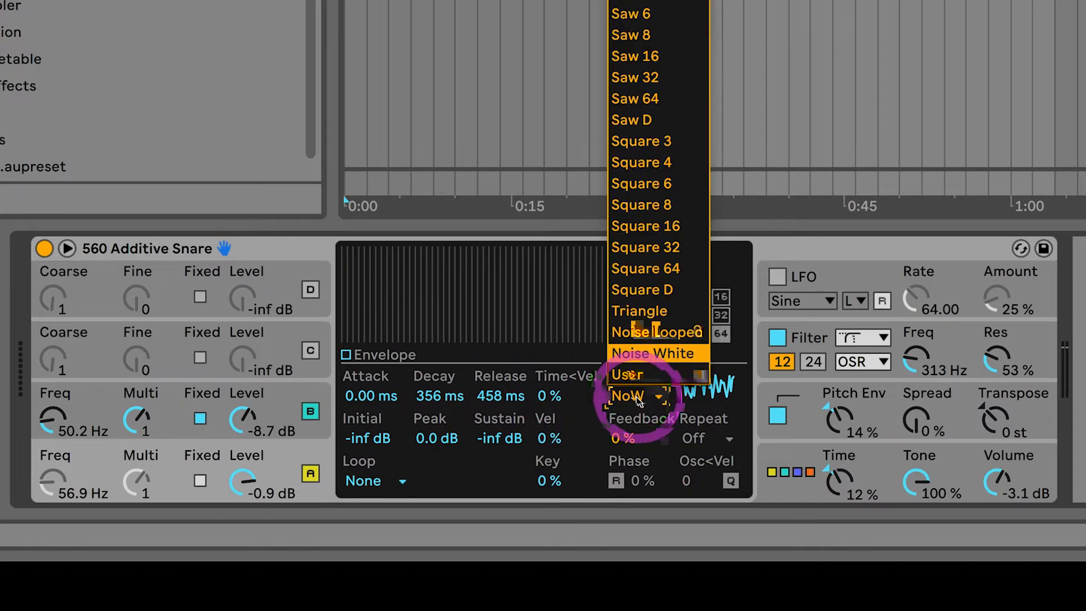
click(648, 355)
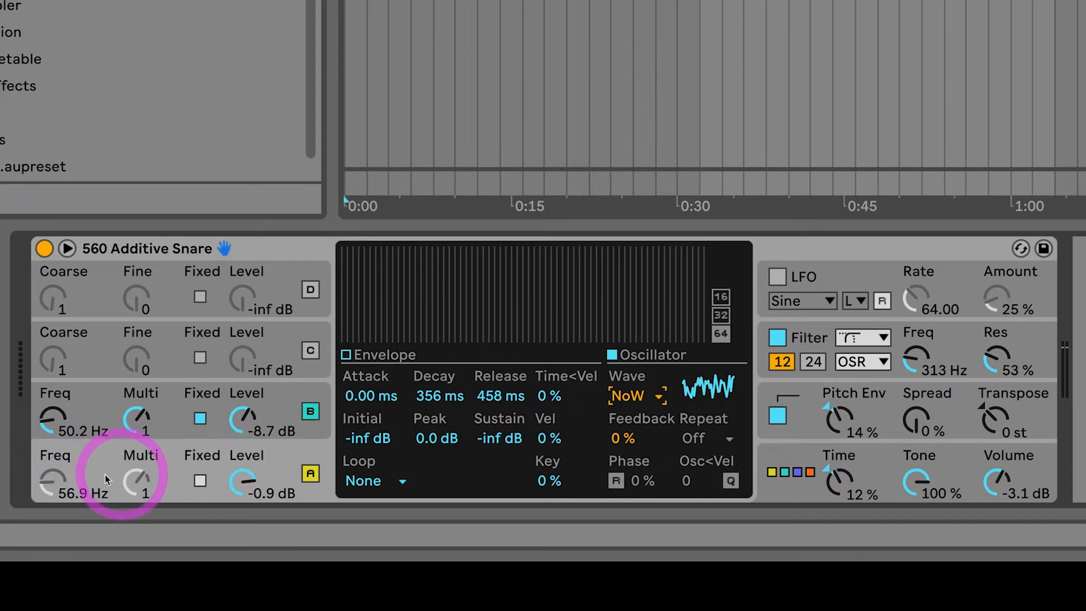
mouse_move(53, 478)
mouse_down()
mouse_move(53, 460)
mouse_move(53, 481)
mouse_up()
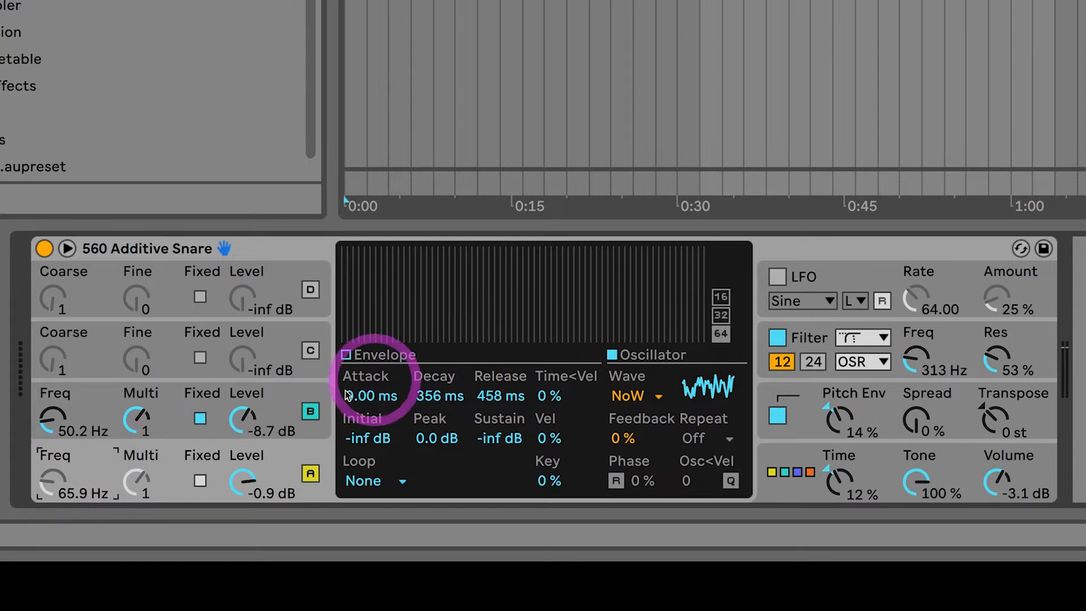
Isolate oscillator A by turning off oscillator B, the pitch envelope and the filter
click(310, 412)
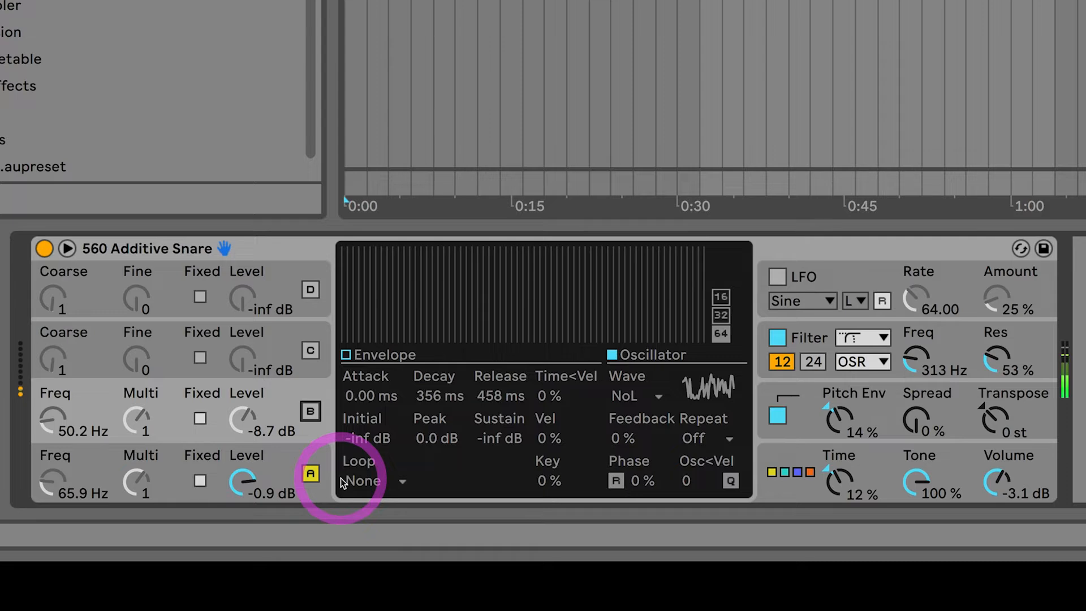
click(776, 417)
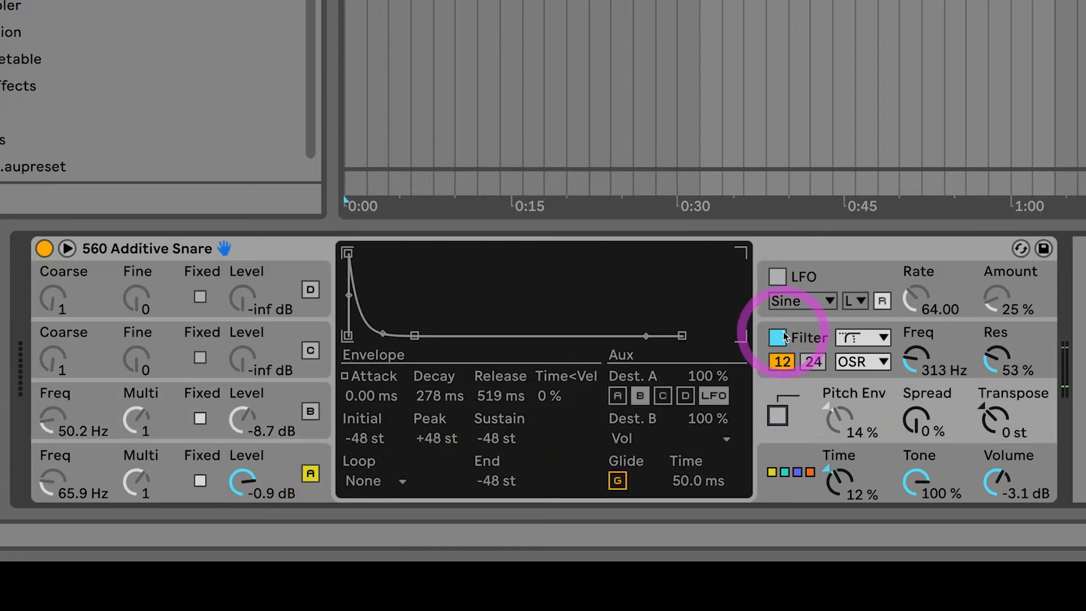
click(777, 337)
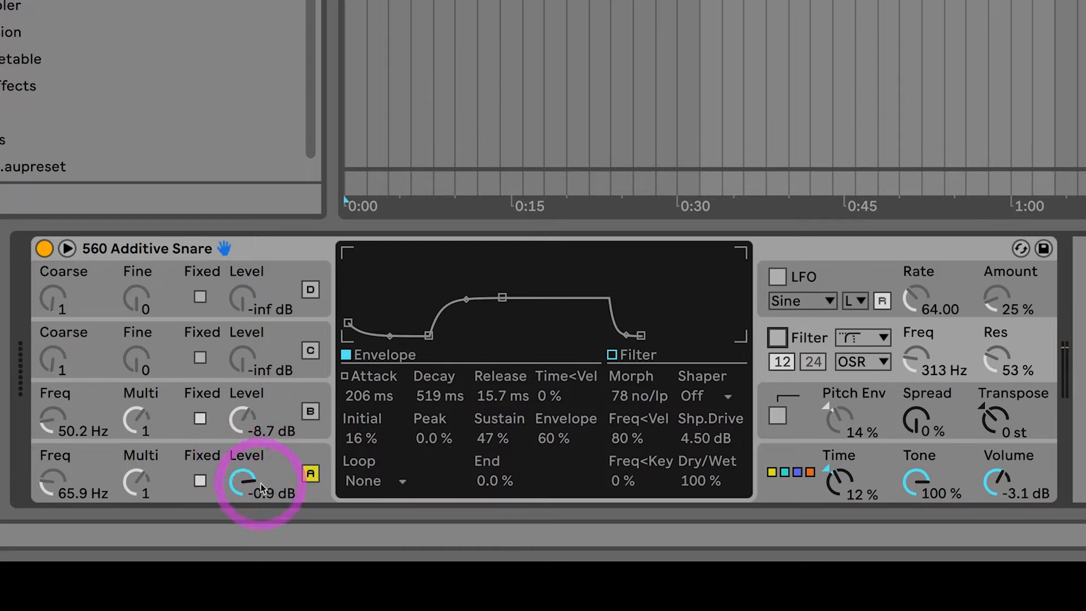
Switch on oscillator B and switch off oscillator A
click(280, 462)
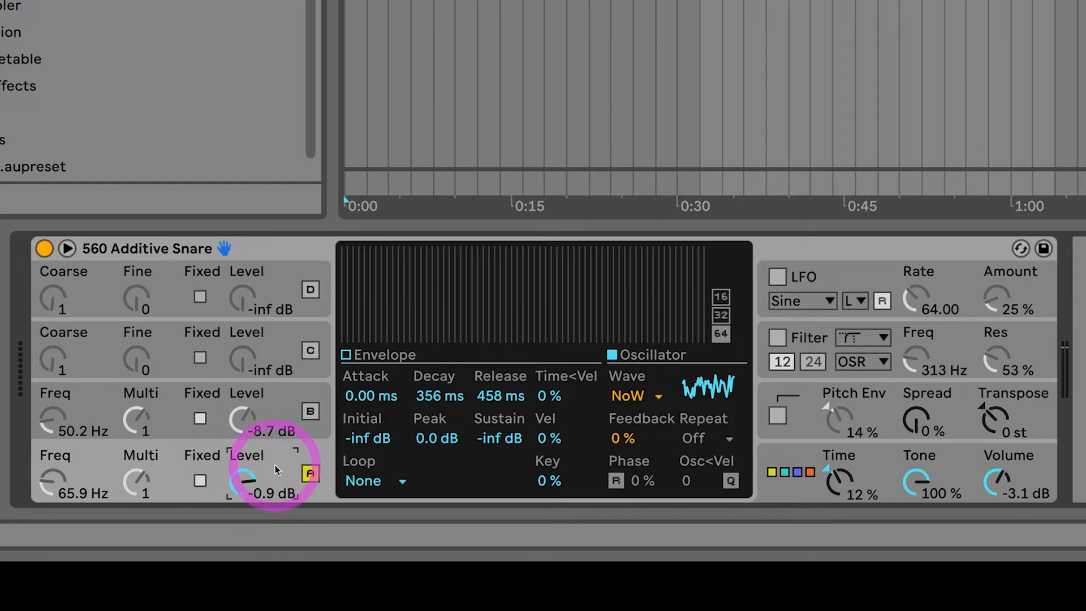
click(297, 420)
click(310, 414)
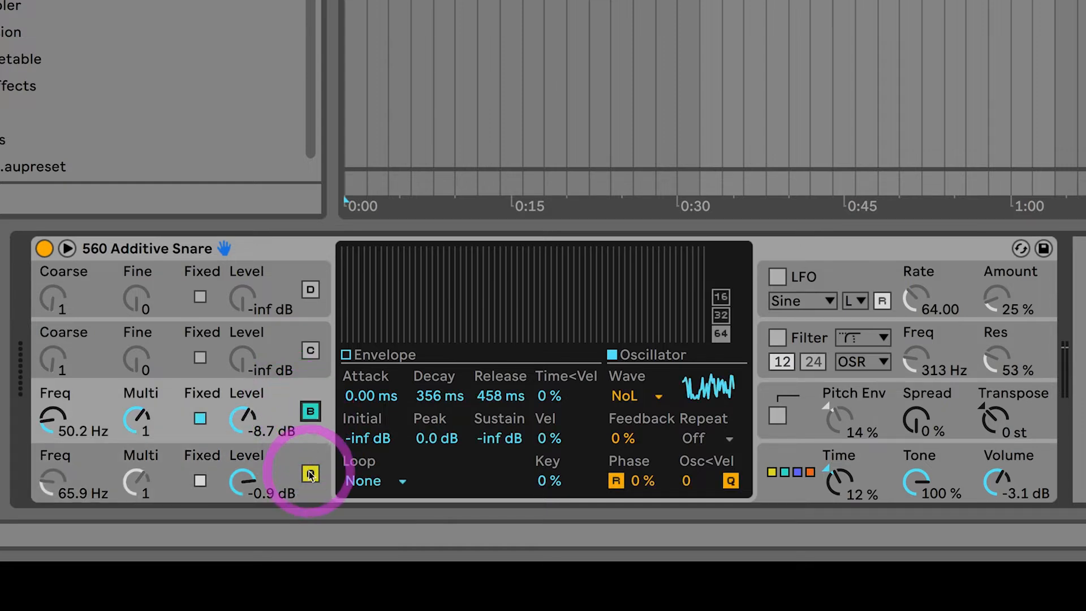
click(309, 474)
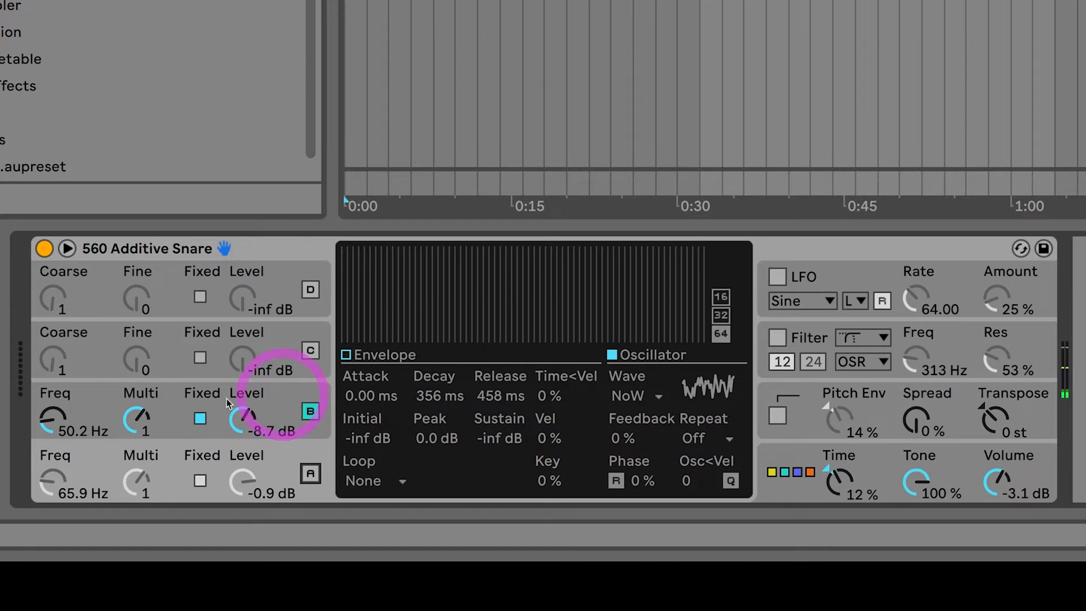
Choose Noise Looped as oscillator B's waveform and display its envelope
click(280, 399)
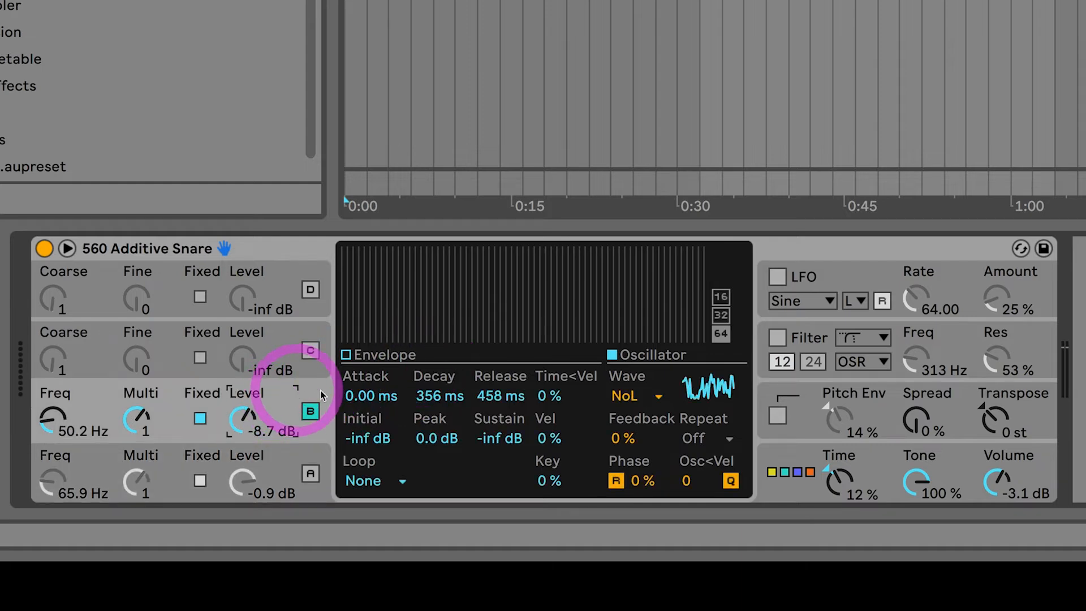
click(629, 396)
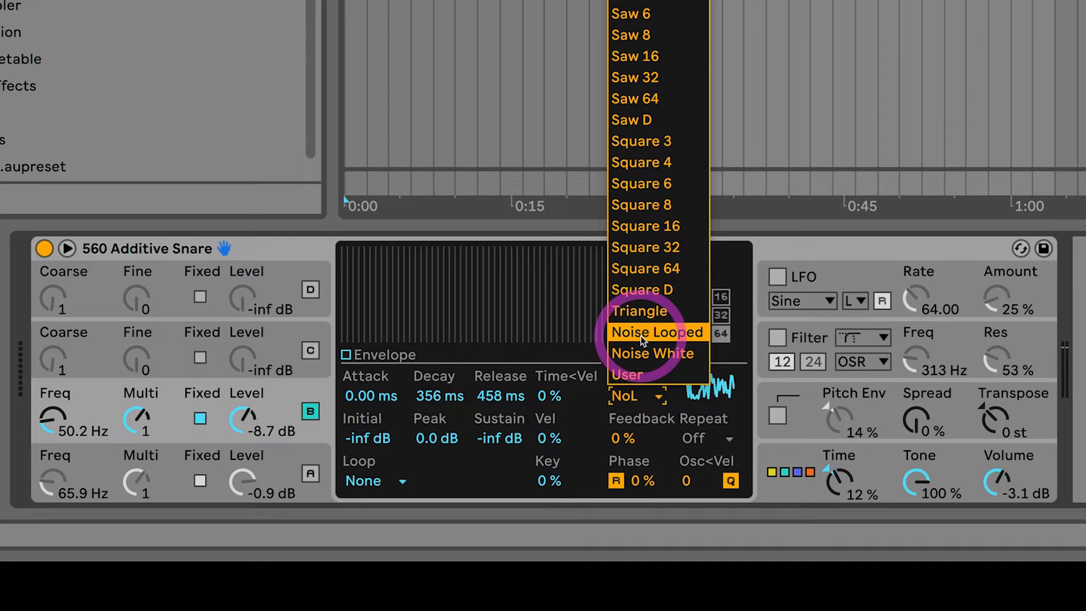
click(642, 334)
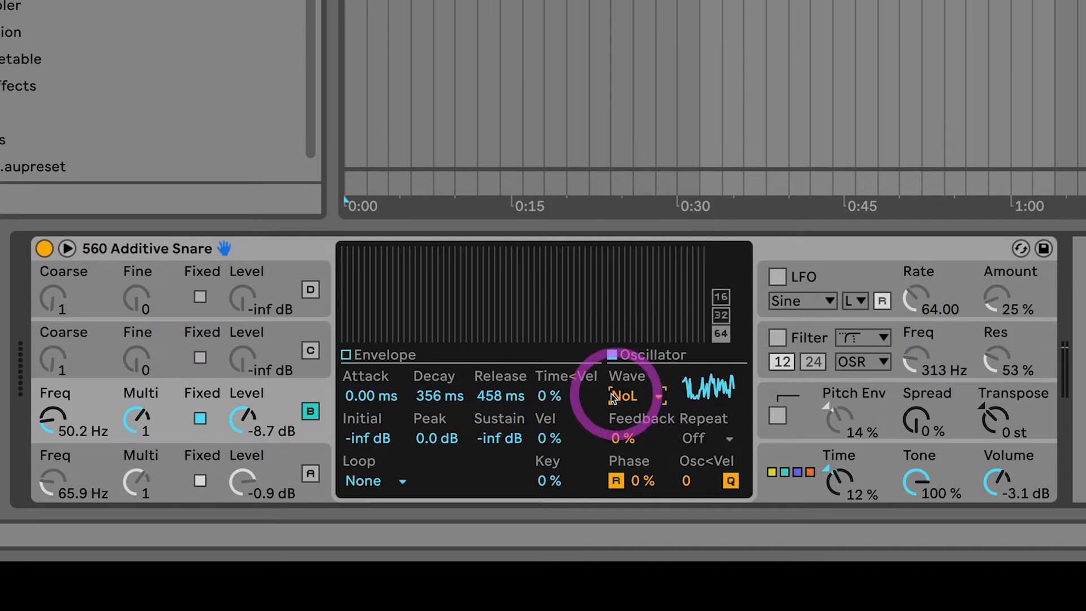
click(346, 355)
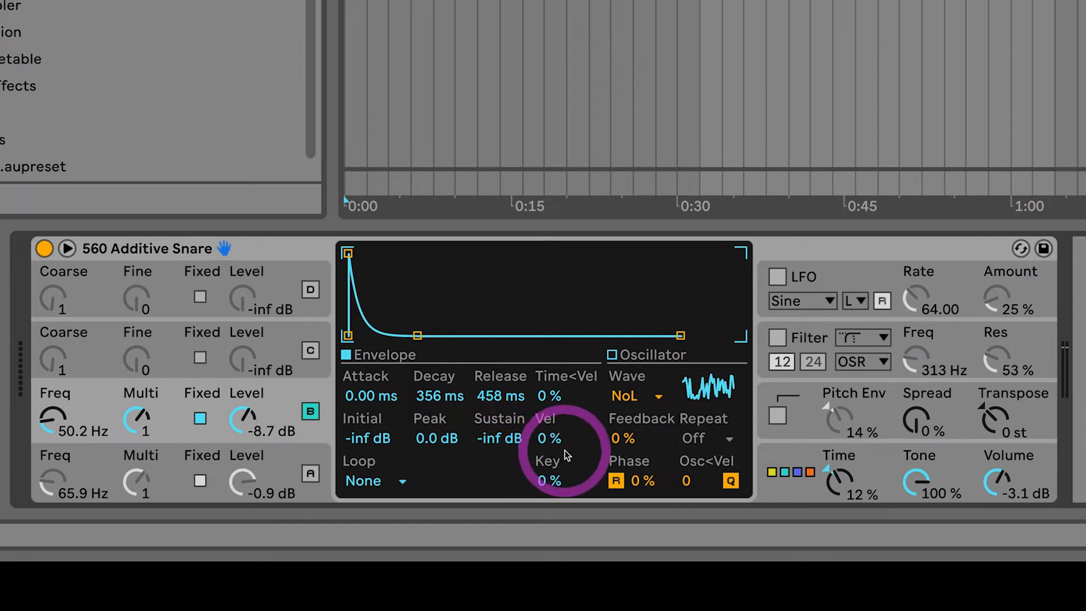
Switch oscillator A back on and compare the envelope settings of oscillators A and B
click(282, 455)
click(290, 415)
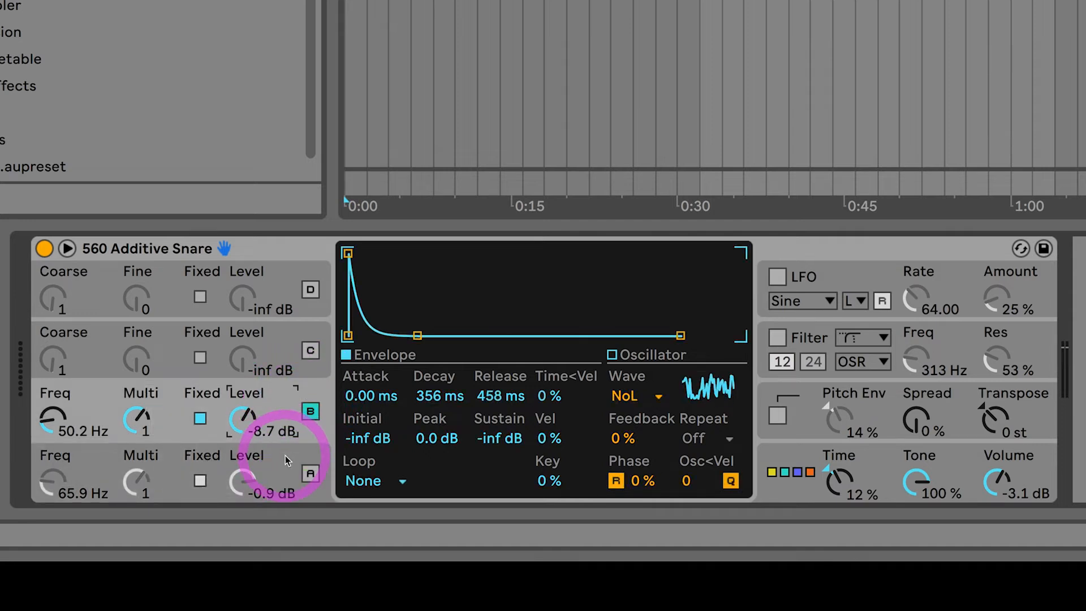
click(310, 472)
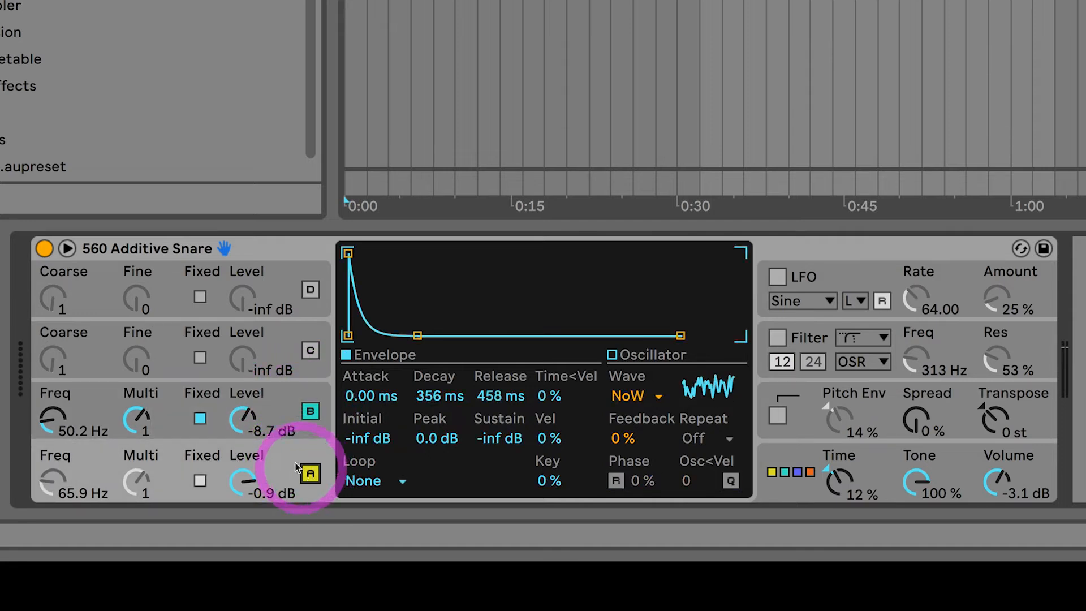
click(290, 404)
click(290, 459)
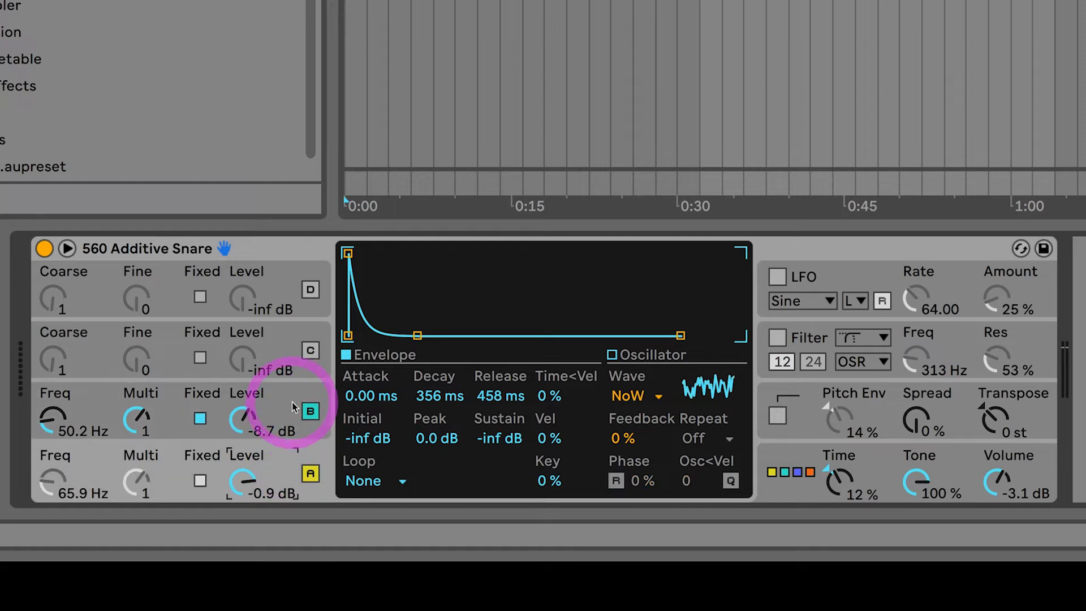
click(290, 414)
click(290, 460)
click(289, 412)
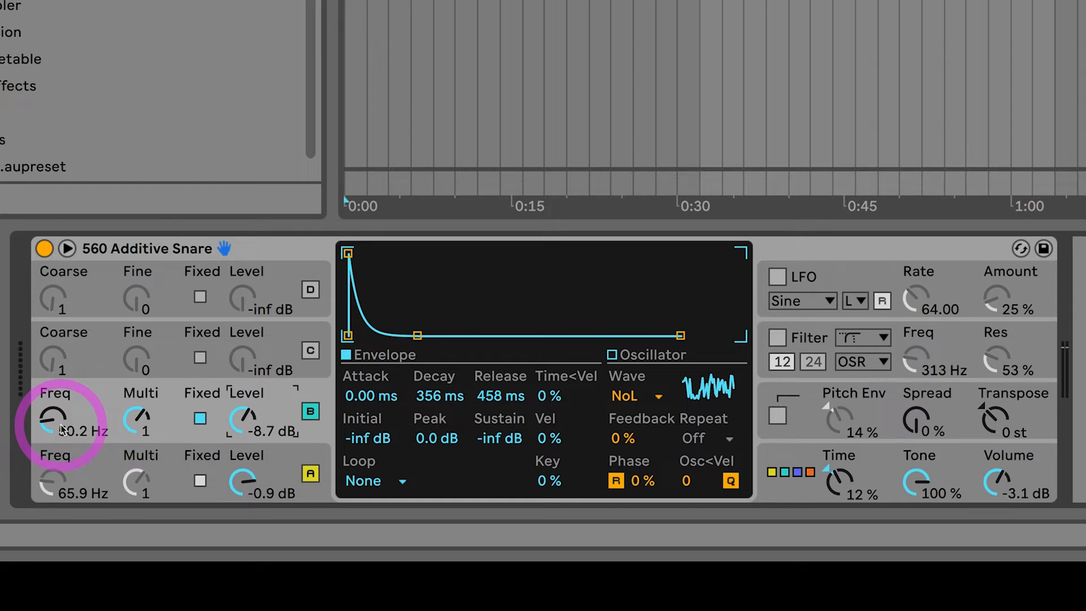
Try oscillator B's frequency with oscillator A off, and set it to 30.4 Hz with oscillator A back on
click(310, 473)
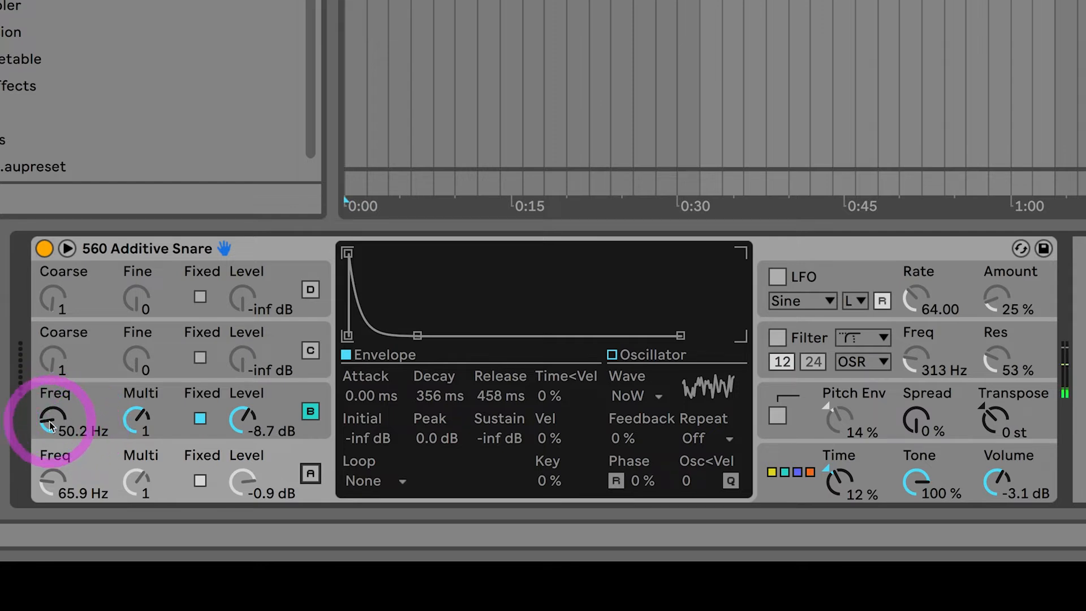
mouse_move(50, 422)
mouse_down()
mouse_move(49, 408)
mouse_move(49, 425)
mouse_up()
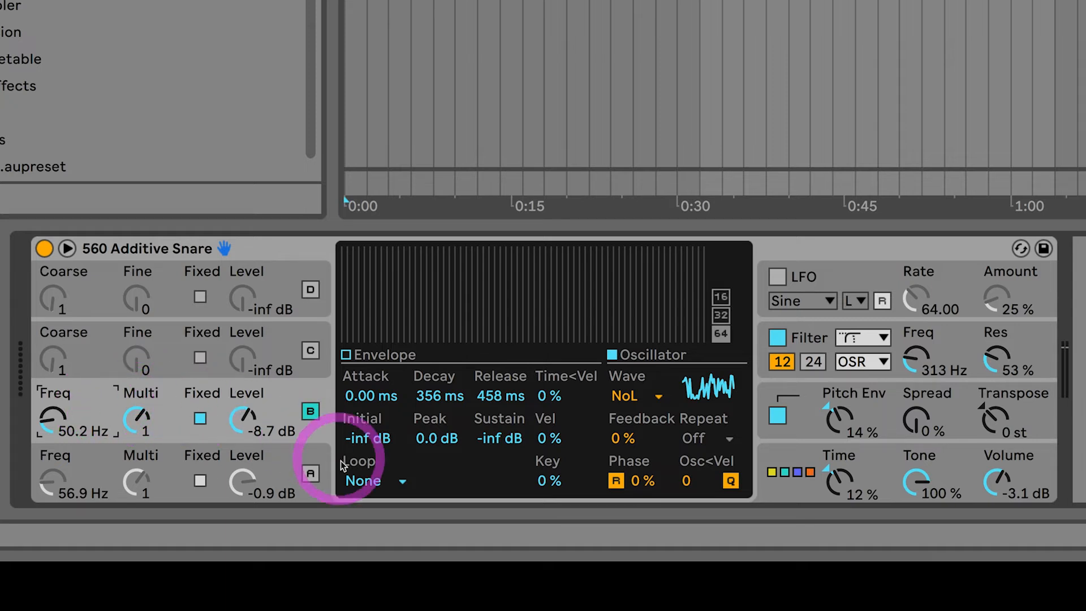
click(310, 474)
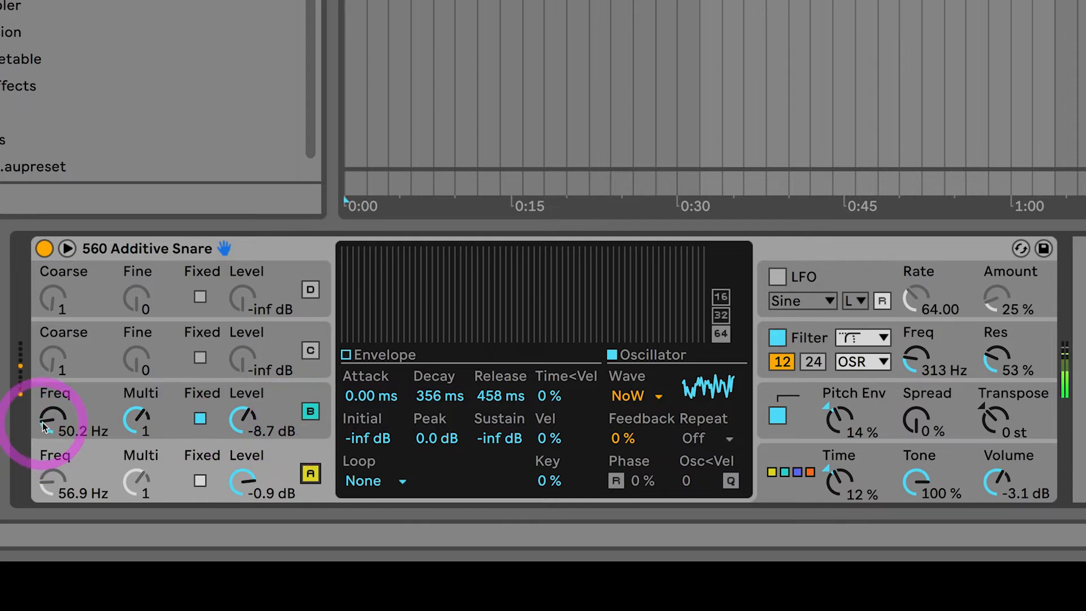
mouse_move(51, 421)
mouse_down()
mouse_move(51, 436)
mouse_move(46, 410)
mouse_move(45, 425)
mouse_up()
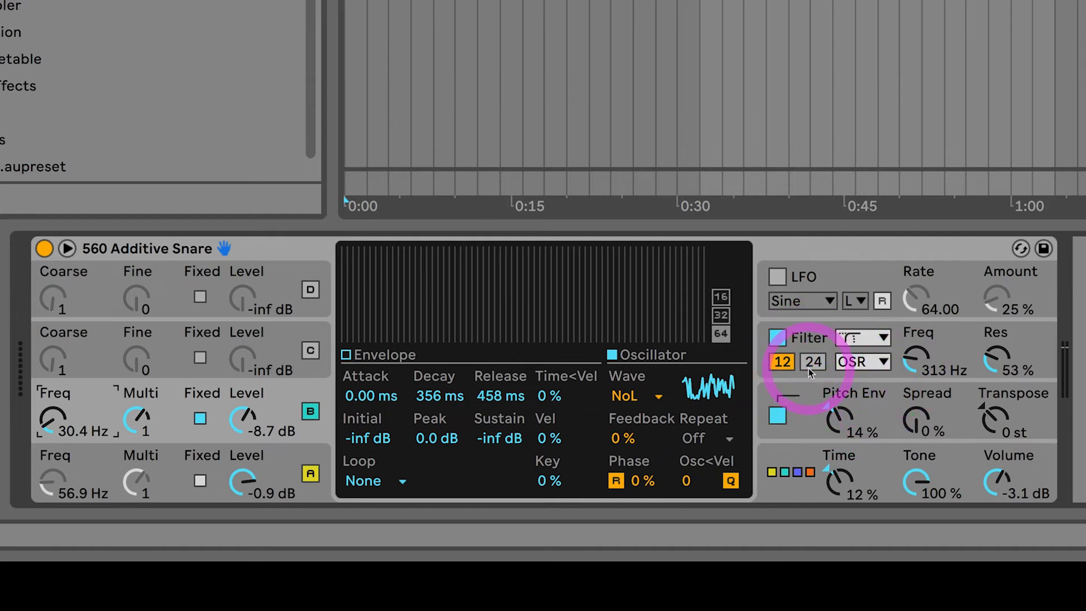
Turn off the filter and the pitch envelope, and switch the filter back on
click(777, 338)
click(778, 416)
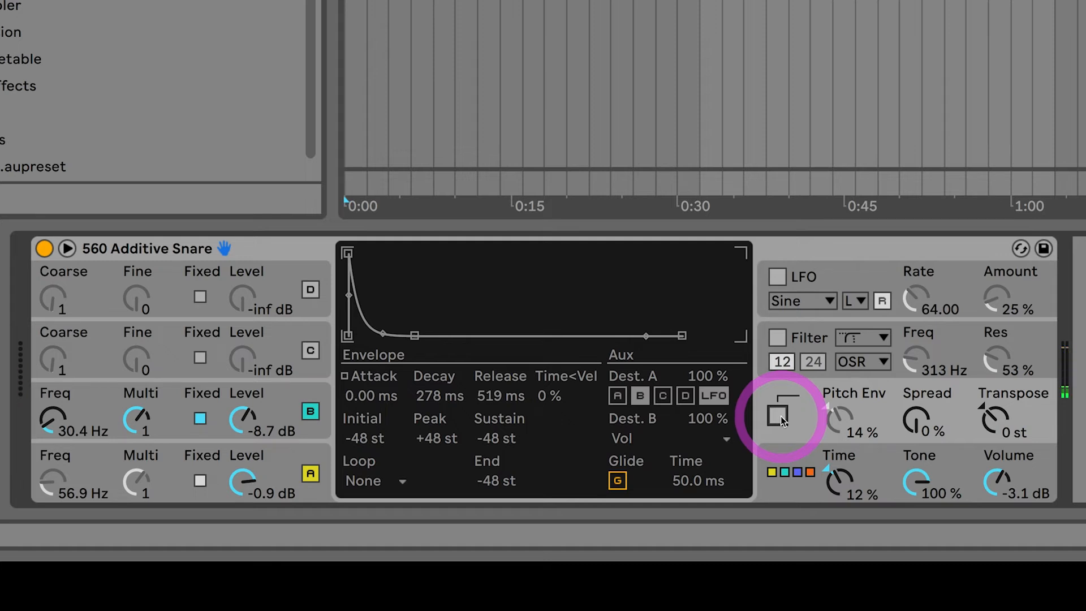
click(778, 337)
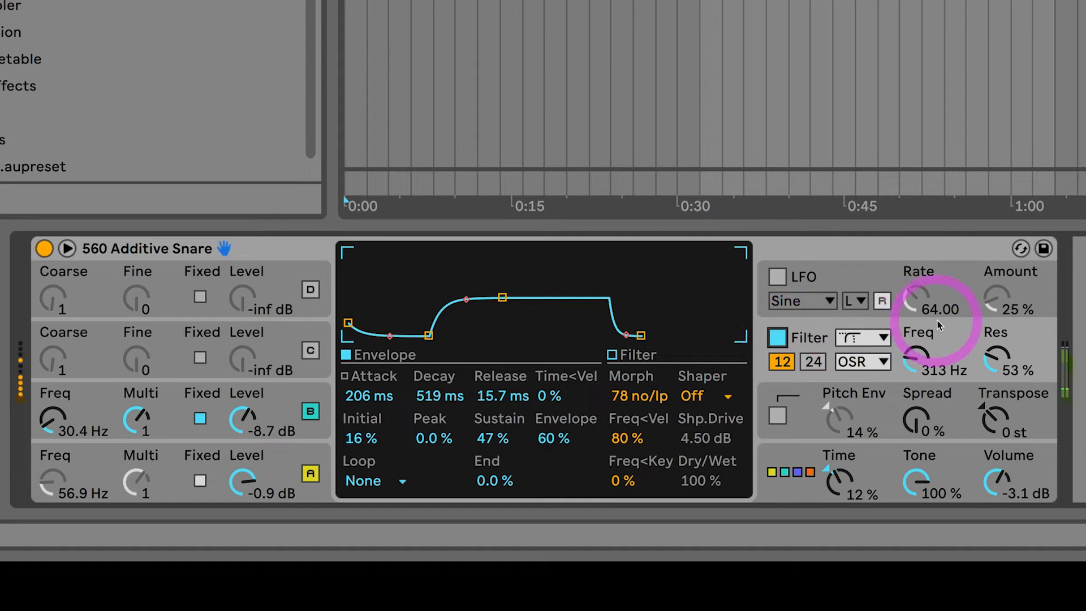
Choose the Morph filter type and open the filter's circuit options
click(862, 337)
click(855, 445)
click(862, 361)
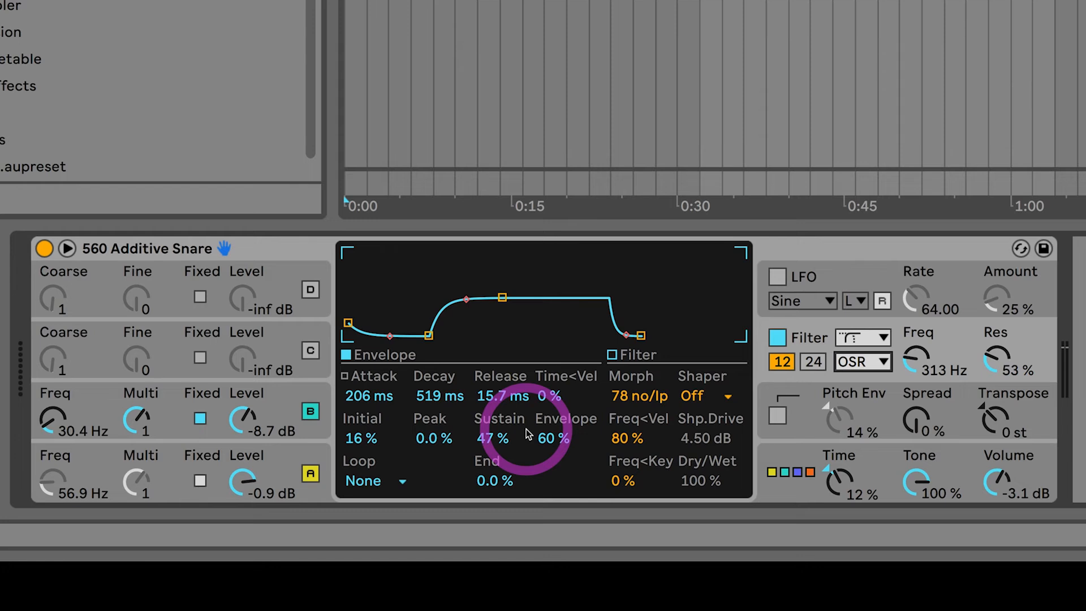
Select the filter envelope's initial level, and switch the pitch envelope back on
click(360, 440)
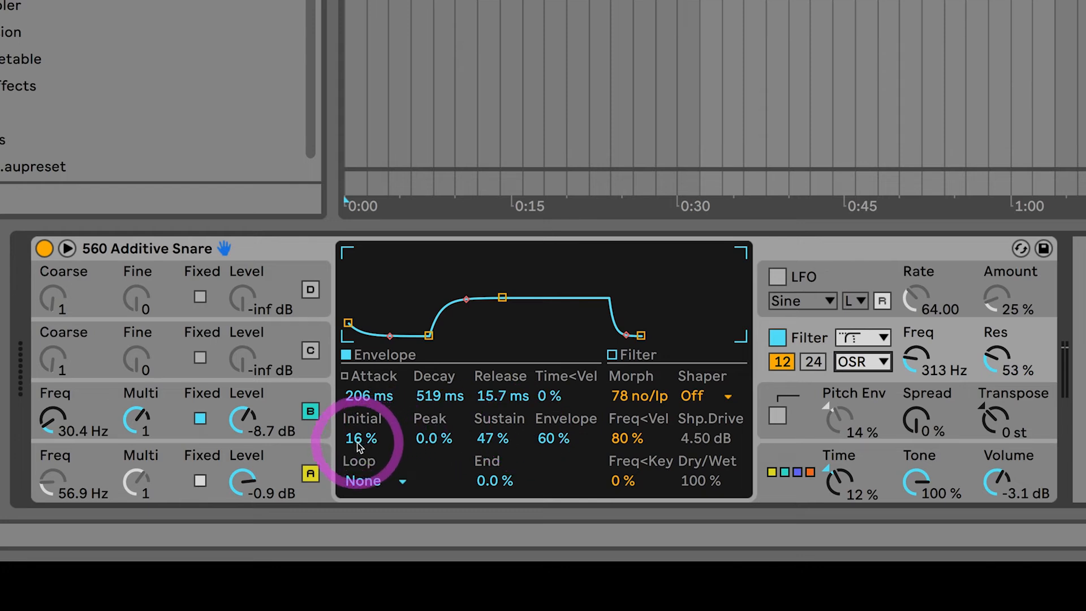
key(Delete)
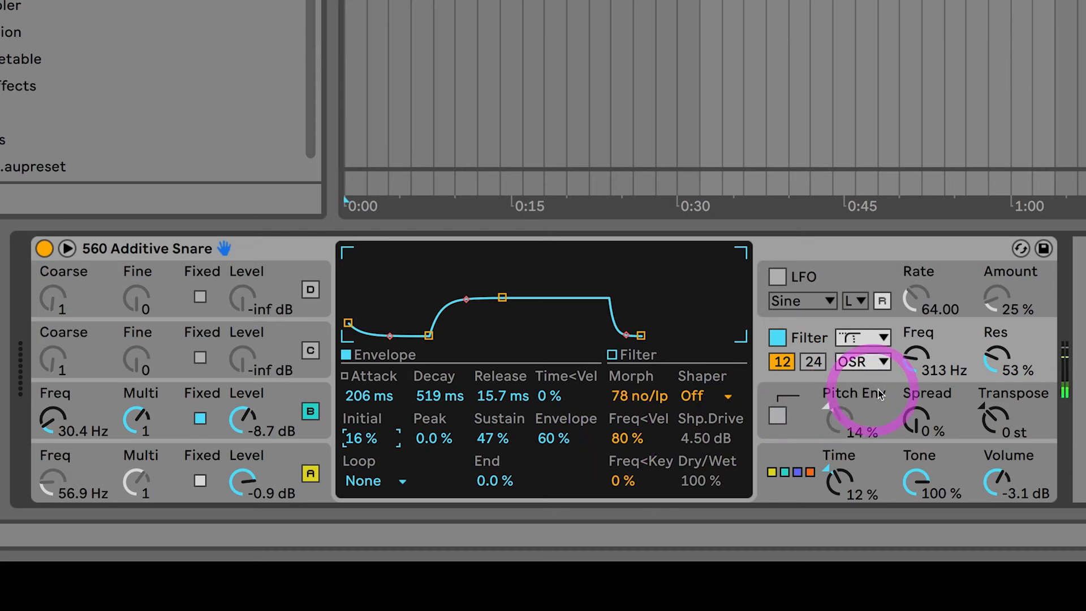
click(891, 394)
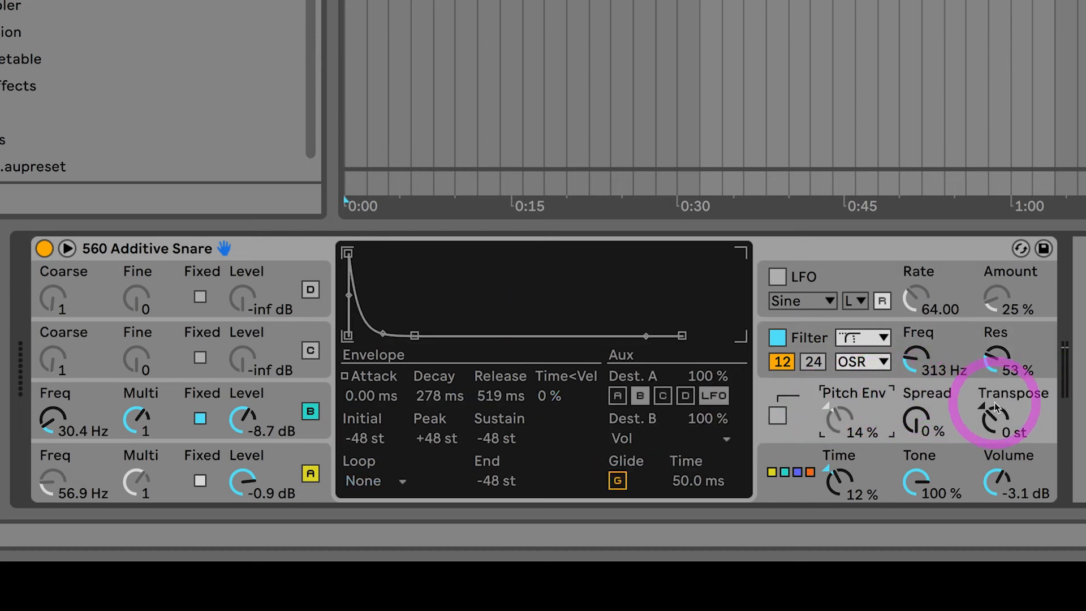
click(778, 416)
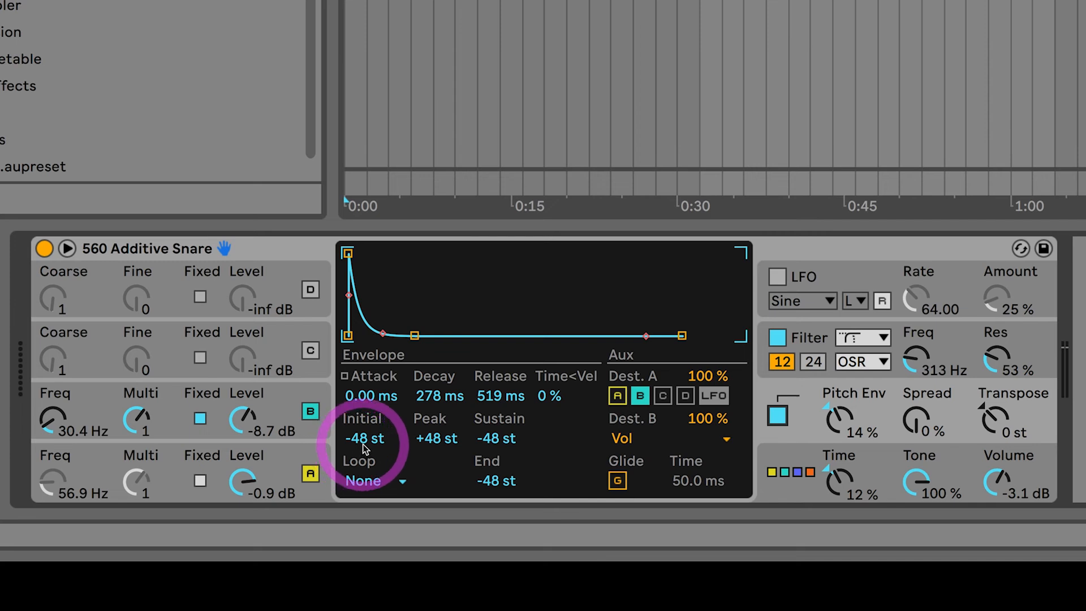
Set the pitch envelope's peak to +43 st and try its initial and sustain levels, leaving both at -48 st
drag(362, 443, 362, 437)
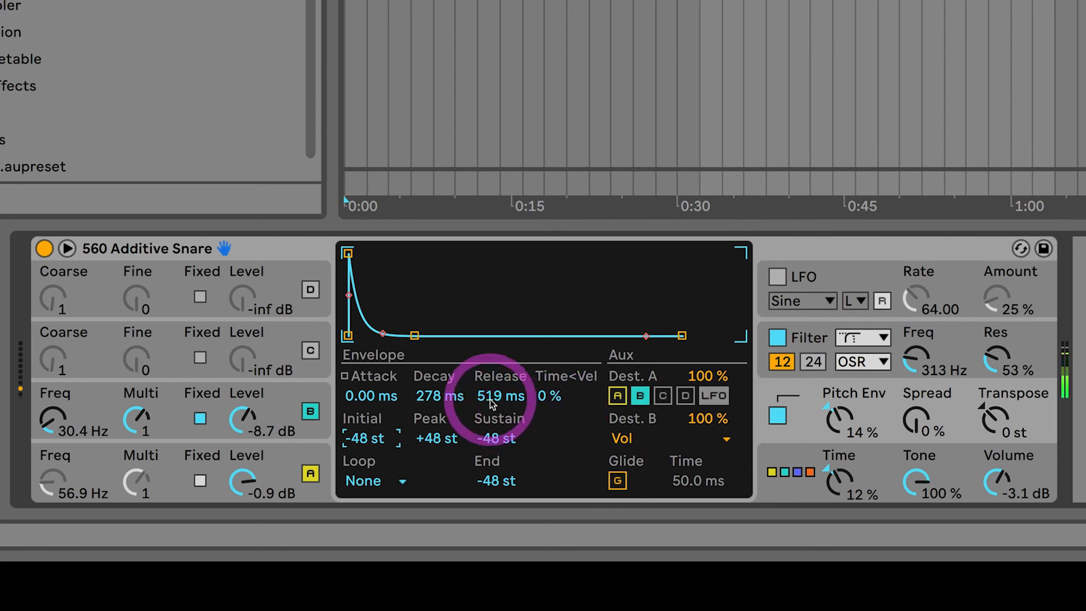
click(435, 439)
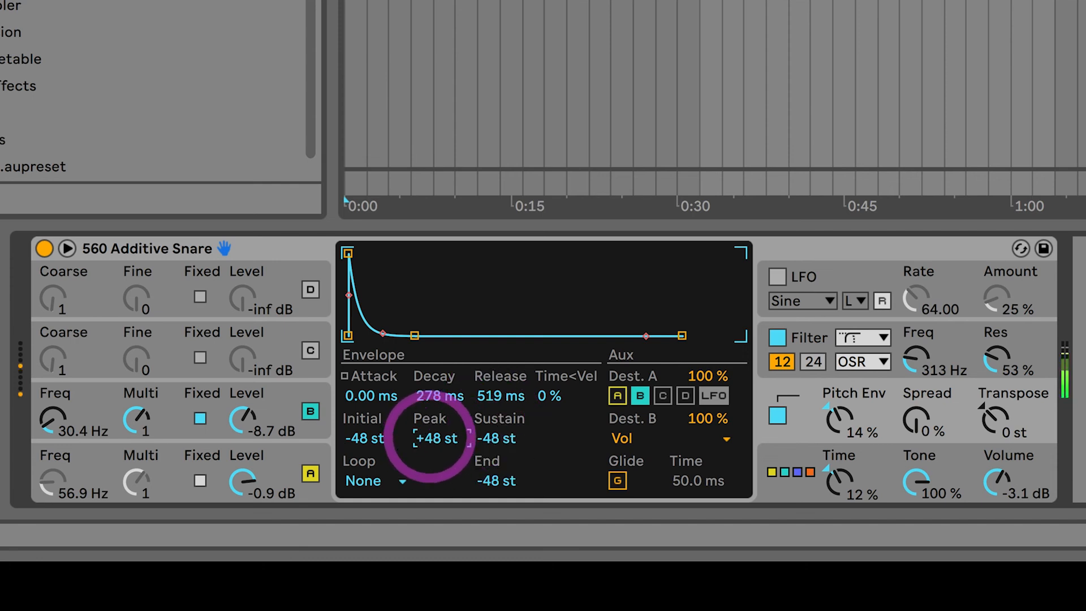
mouse_move(431, 440)
mouse_down()
mouse_move(431, 461)
mouse_move(433, 441)
mouse_up()
click(491, 439)
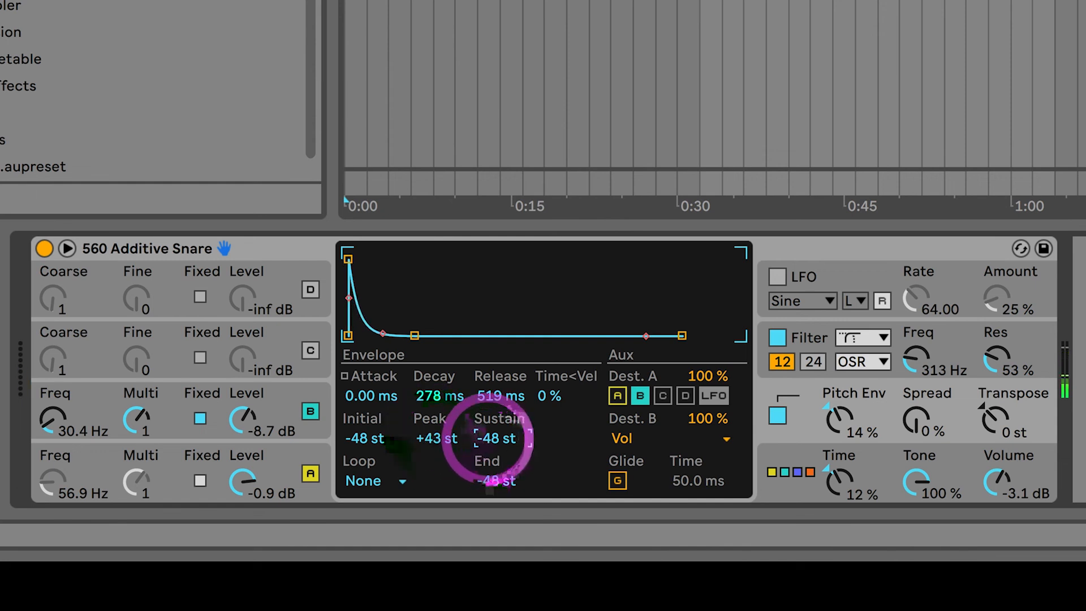
mouse_move(490, 446)
mouse_down()
mouse_move(487, 436)
mouse_move(488, 446)
mouse_up()
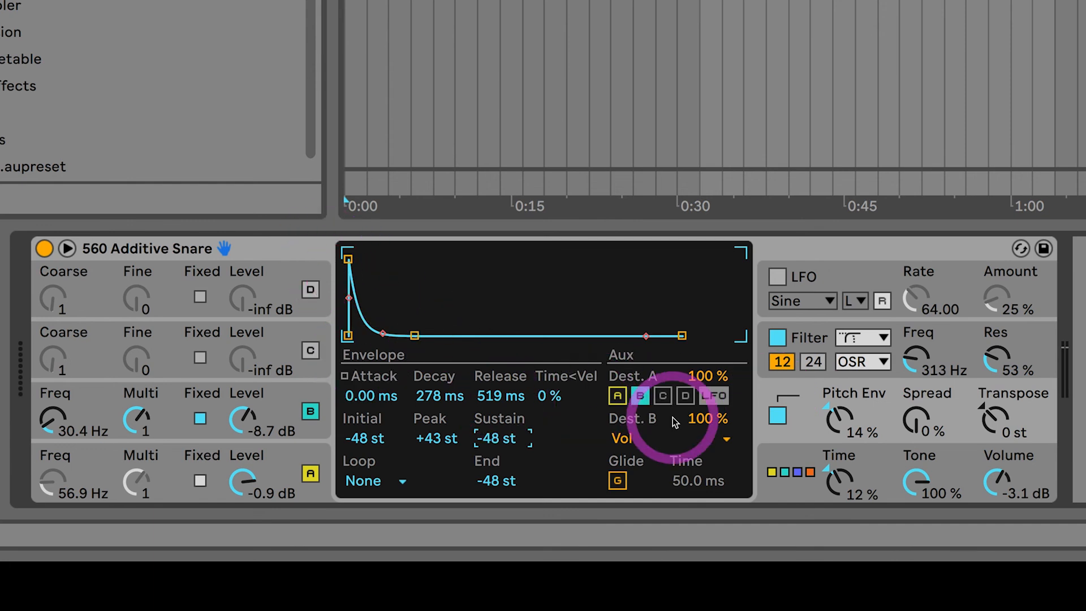
Reset the pitch envelope amount to 0 %, try other amounts, and return it to 14 %
double_click(838, 417)
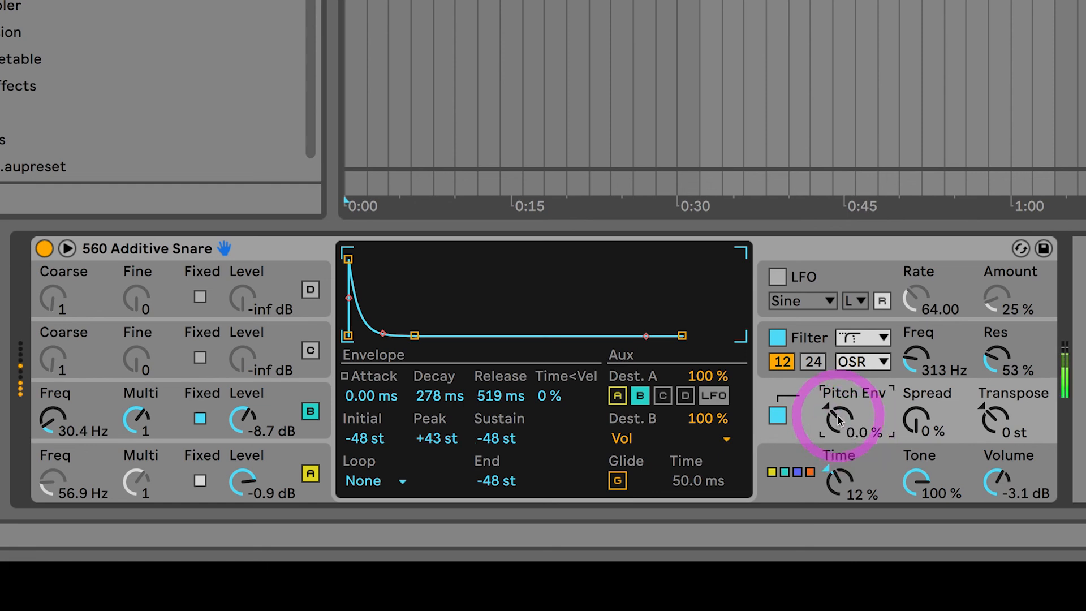
drag(838, 417, 838, 396)
drag(842, 417, 841, 419)
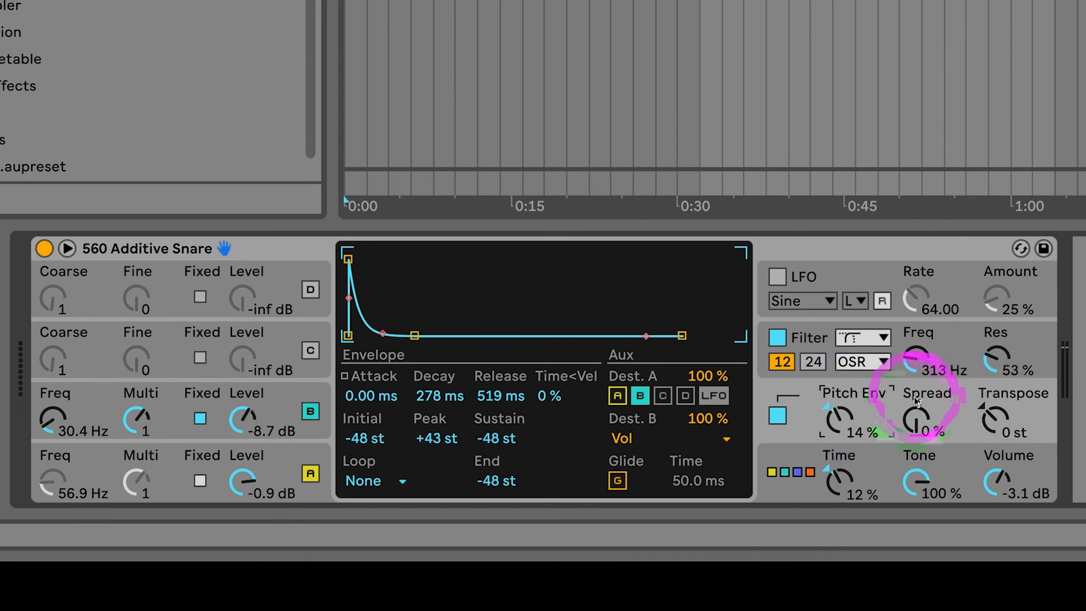
Check the filter frequency and spread controls, and switch off the pitch envelope
click(945, 330)
click(949, 399)
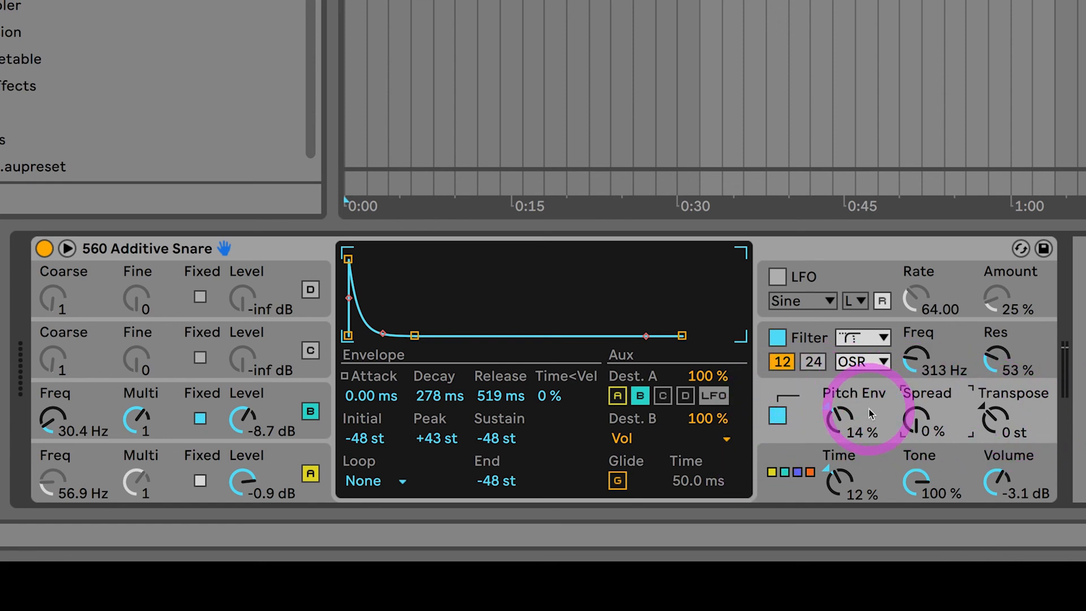
click(778, 417)
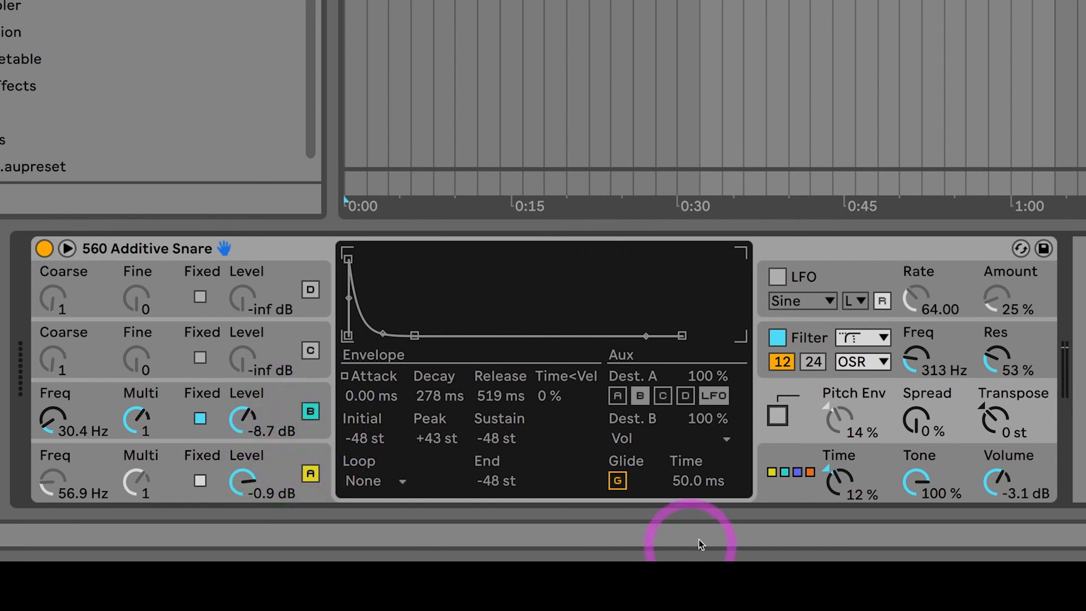
Lower the patch's global time to -19 %
click(838, 480)
drag(837, 479, 838, 527)
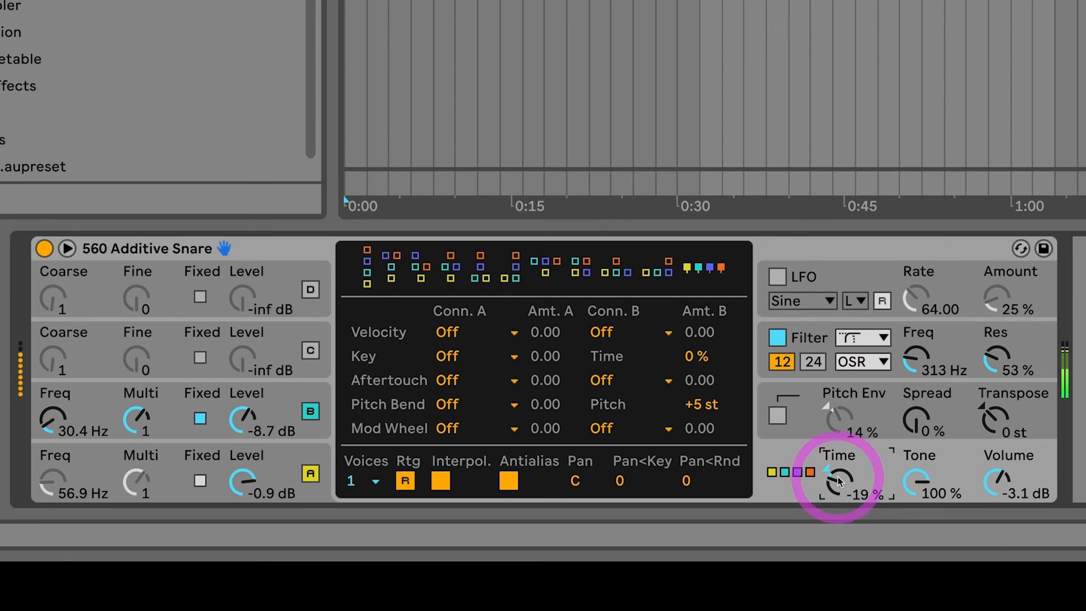